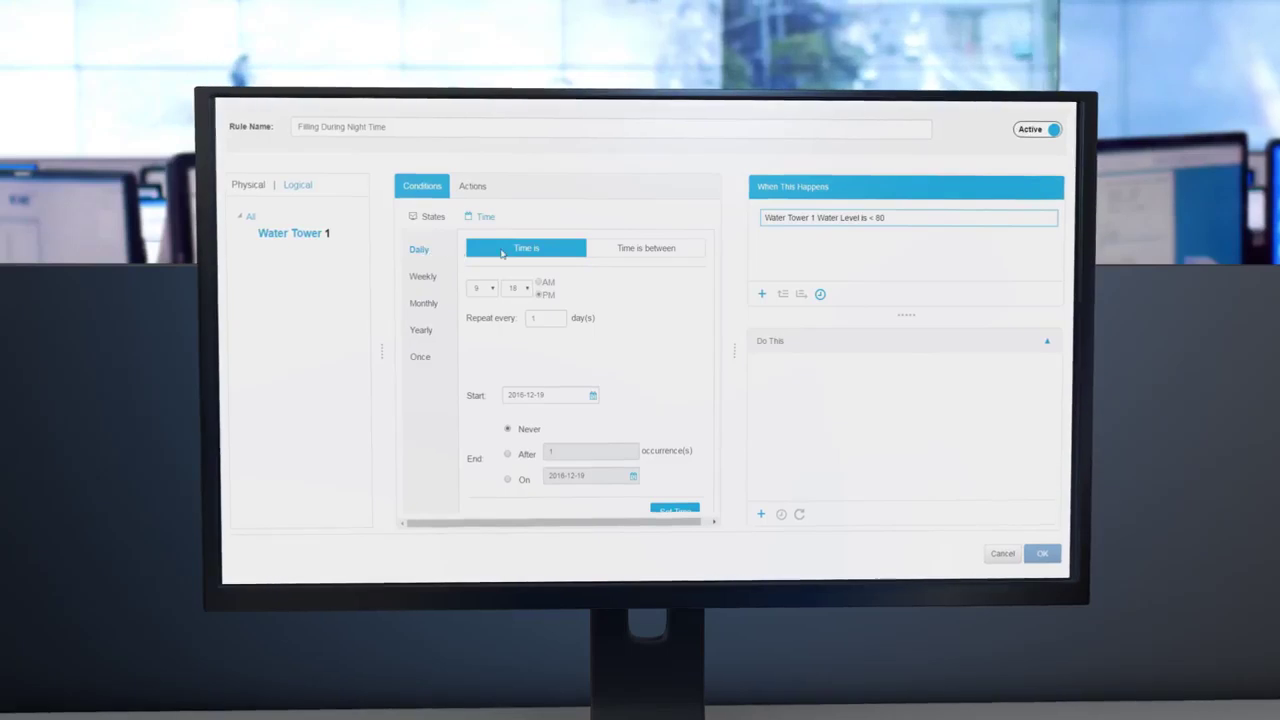
Step: Make the daily time condition a Time is between range and set its start hour to 12 PM and its start minutes
left_click(643, 252)
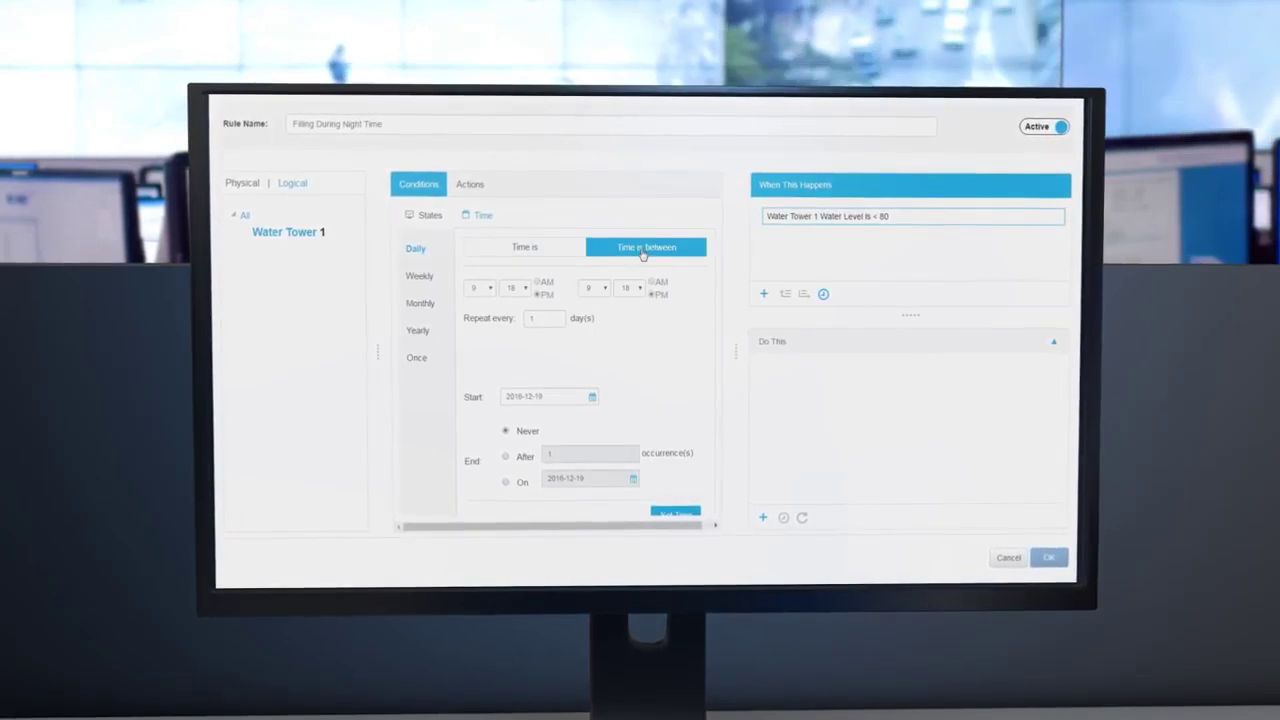
left_click(487, 289)
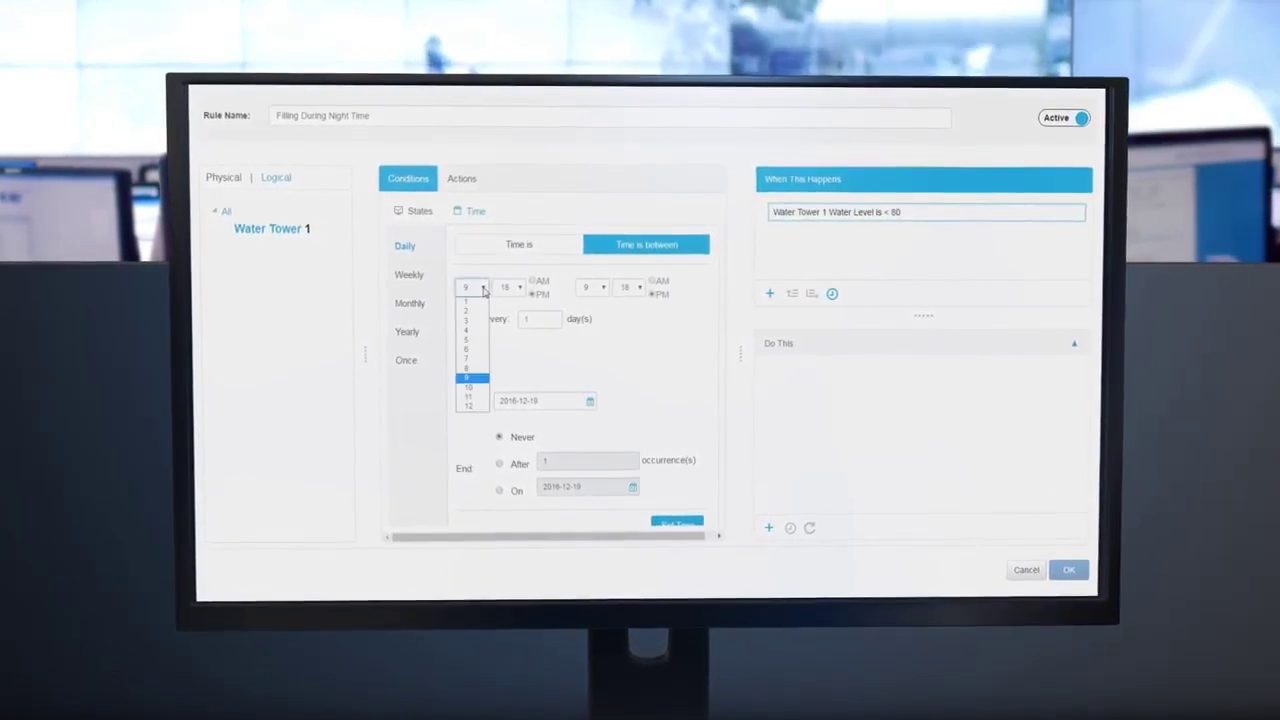
left_click(447, 418)
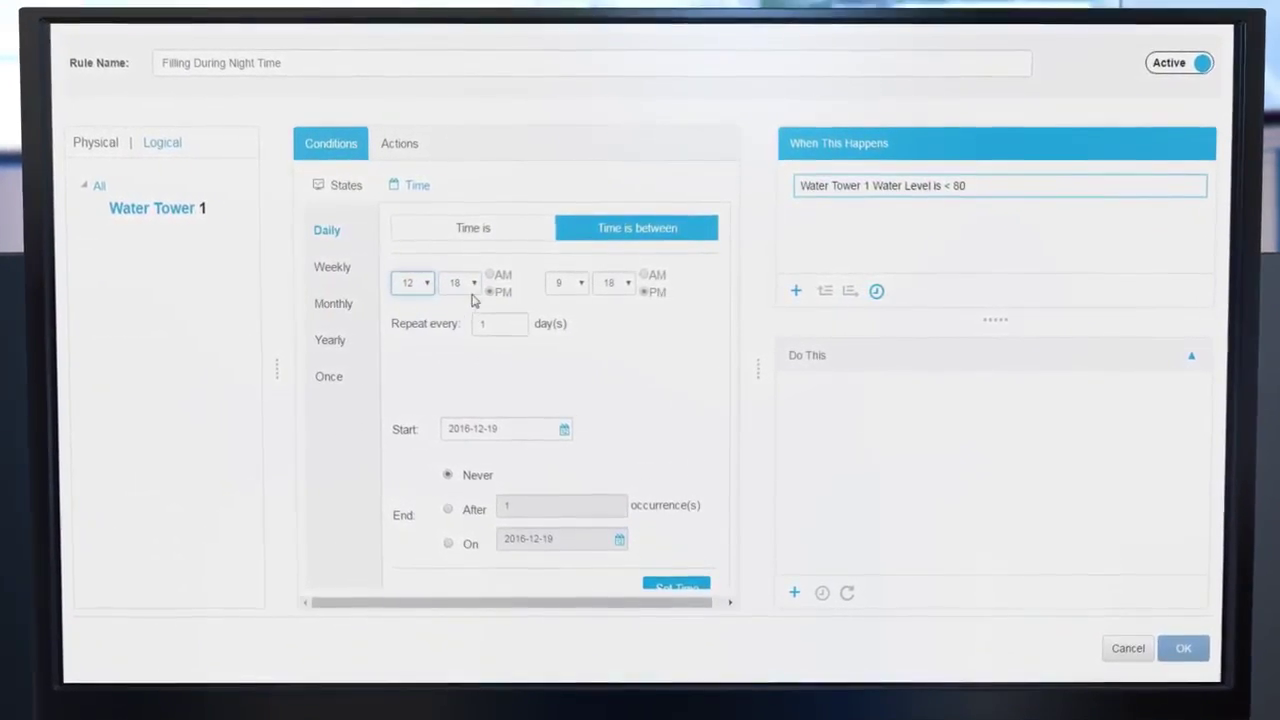
left_click(476, 283)
scroll(450, 330, "down", 3)
left_click(449, 303)
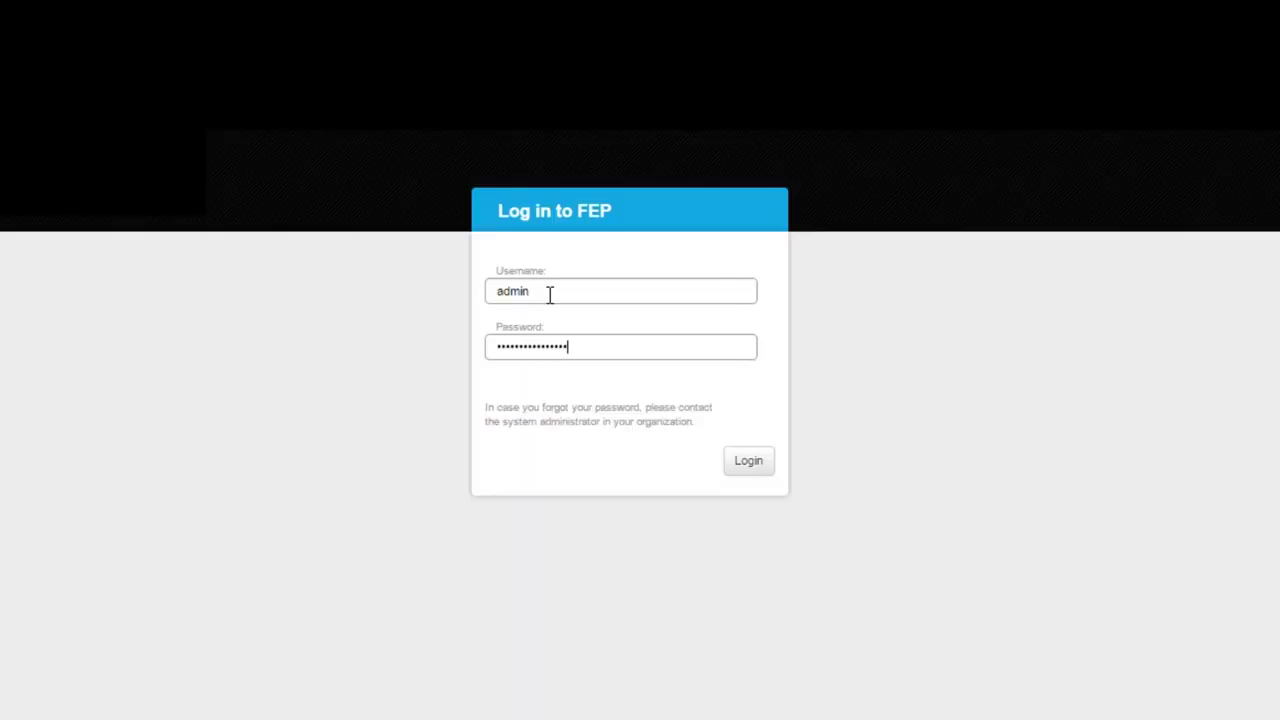
Step: Log in to FEP and add a Water Tower entity numbered 1 to Site 002
left_click(752, 463)
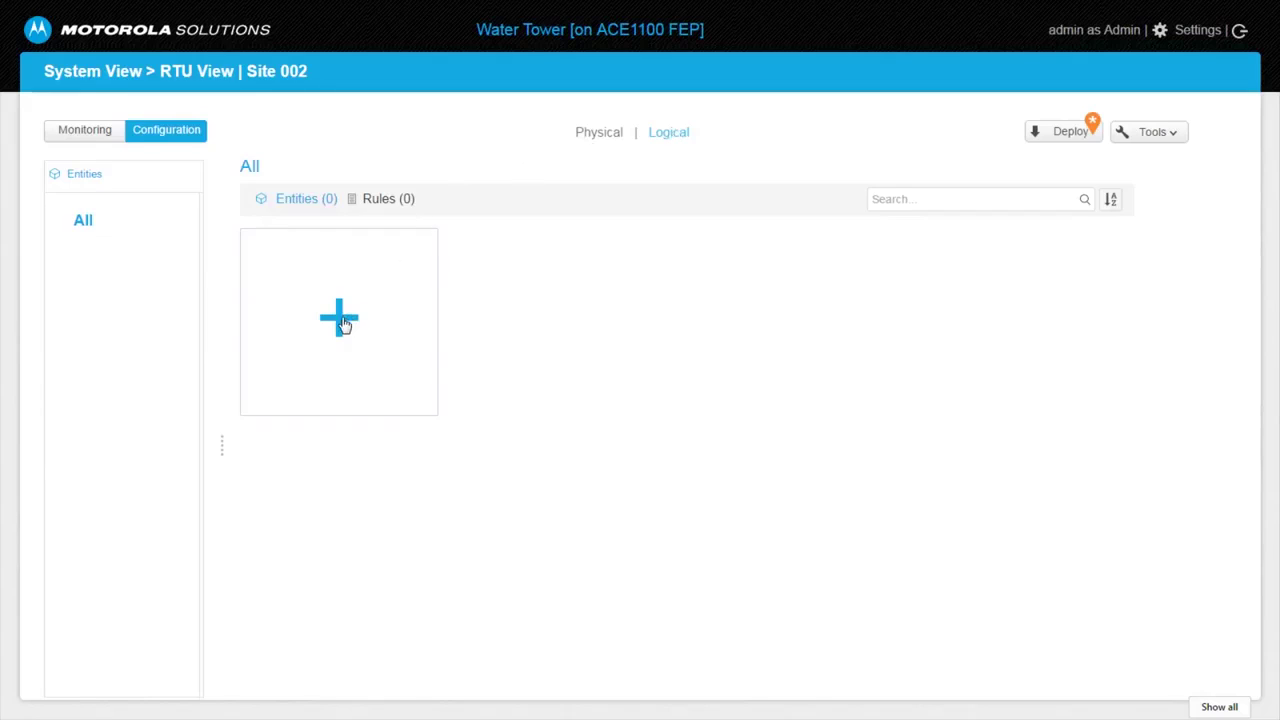
left_click(340, 319)
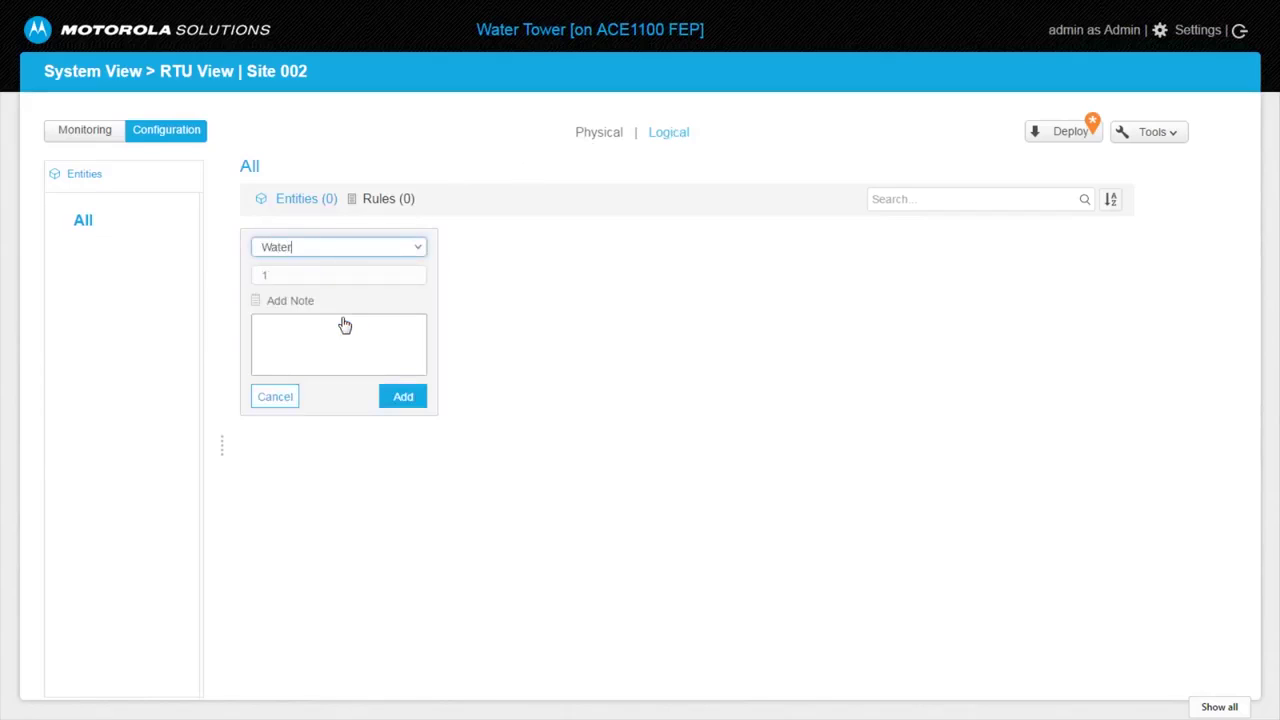
left_click(400, 397)
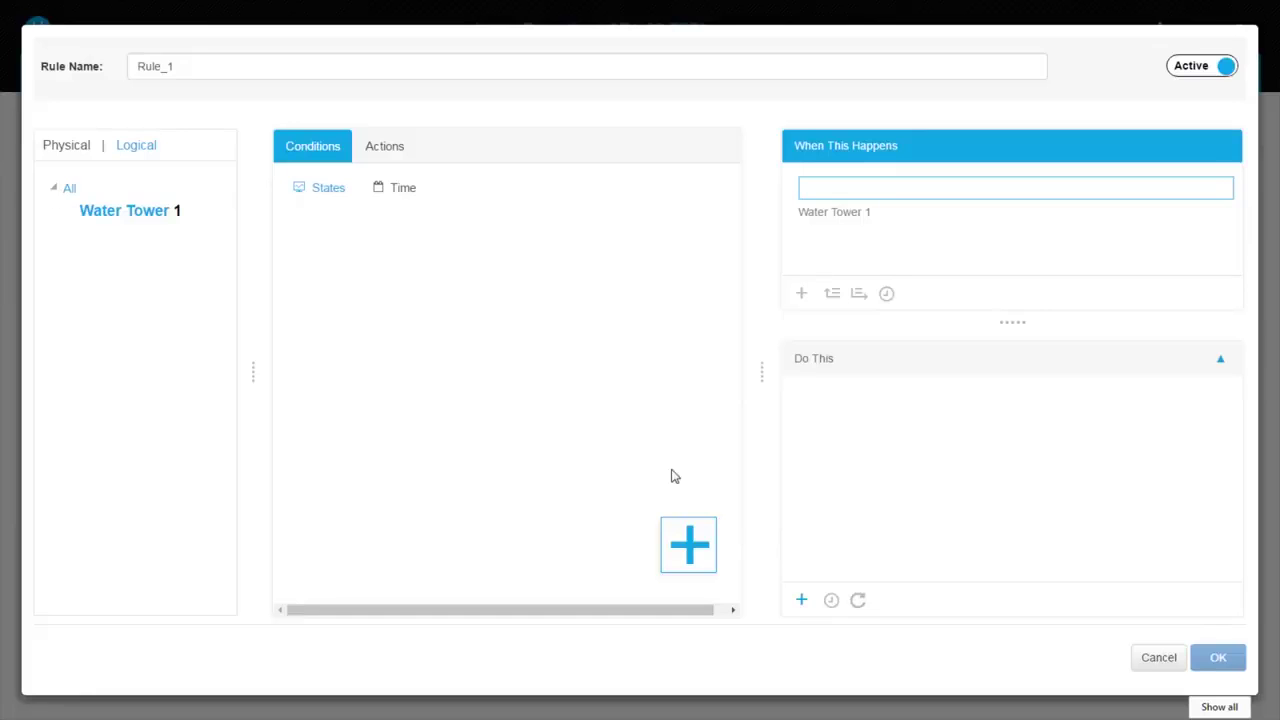
Step: Add a Basic IO THRESHOLD state shown as "Water Level" to the conditions of Water Tower 1
left_click(689, 545)
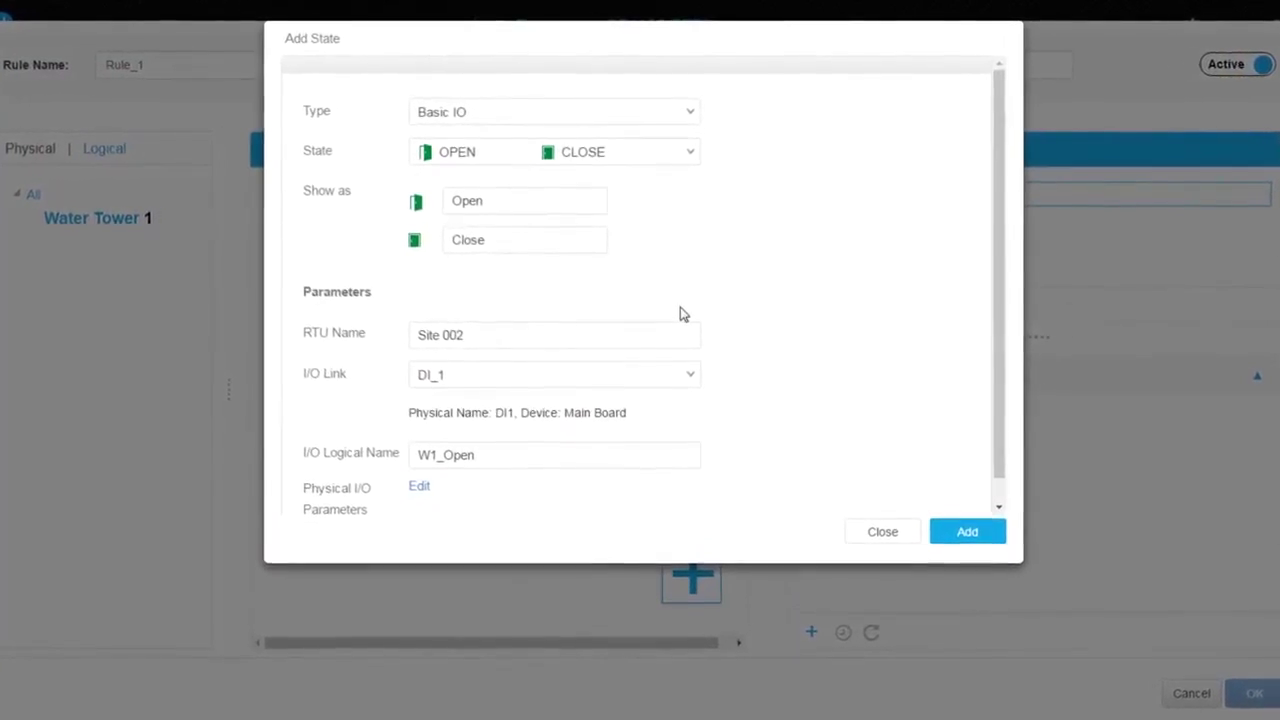
left_click(680, 153)
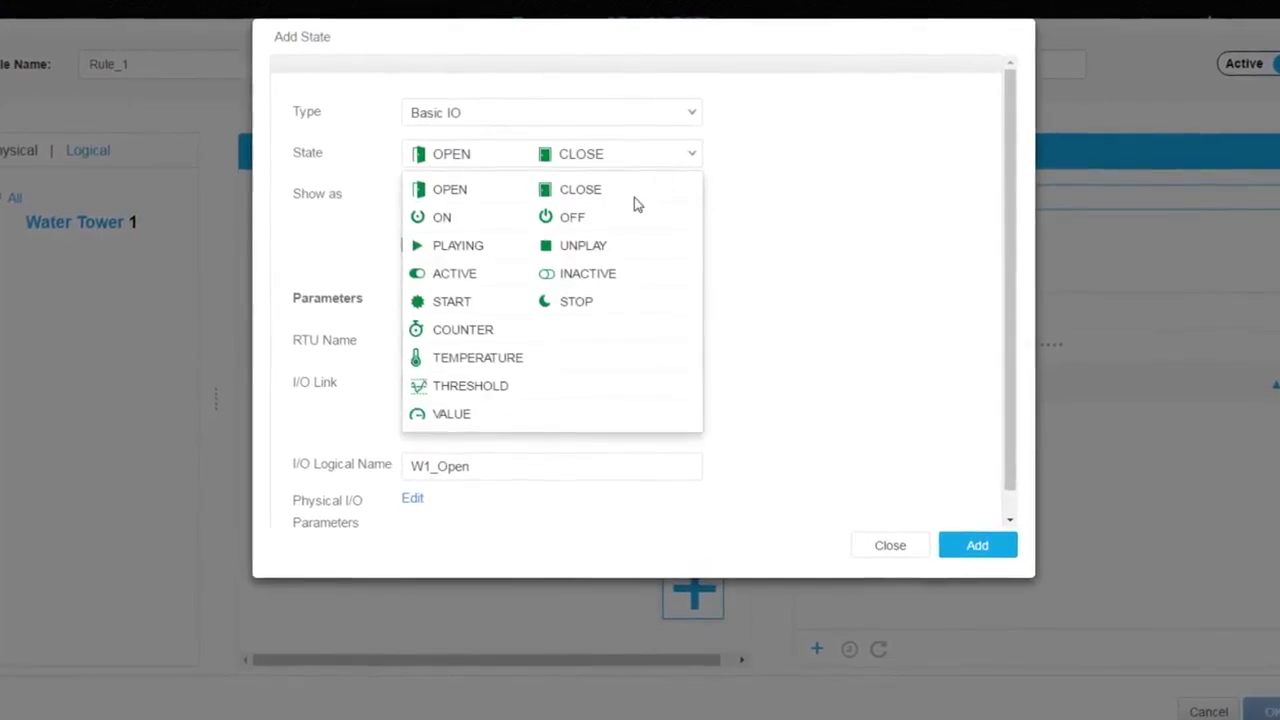
left_click(487, 414)
double_click(520, 214)
type("Water ")
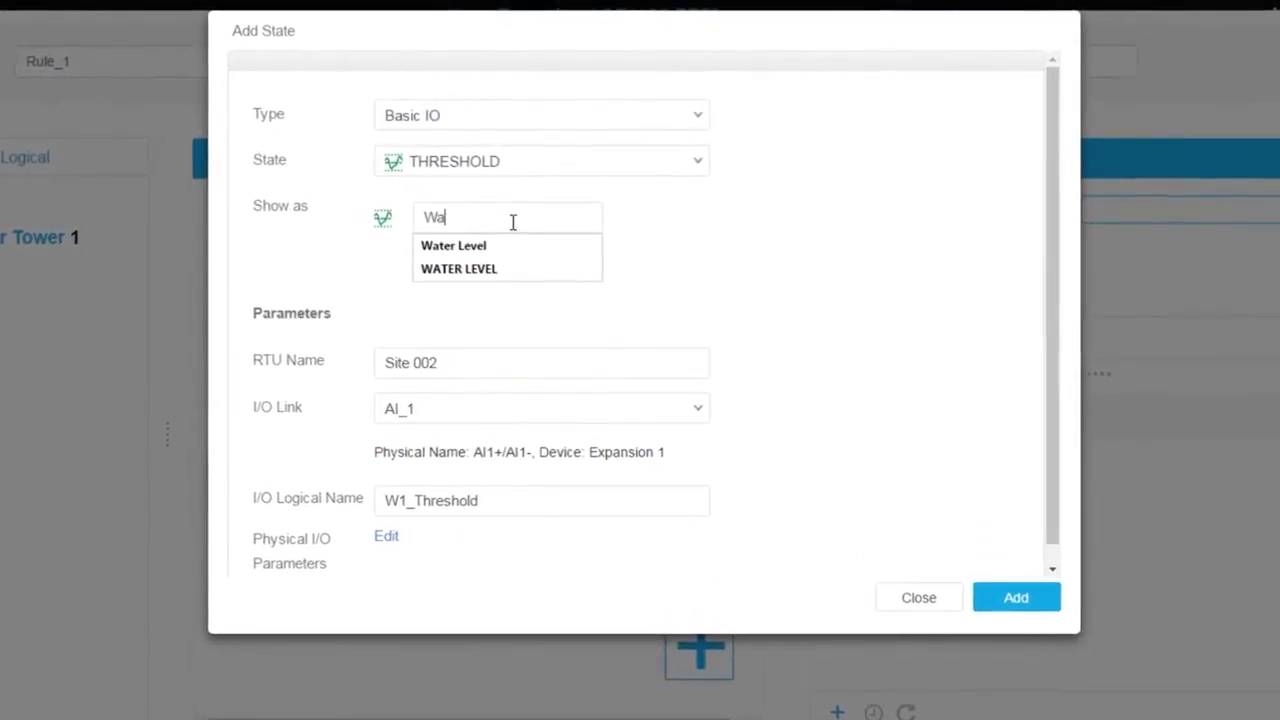
type("Level")
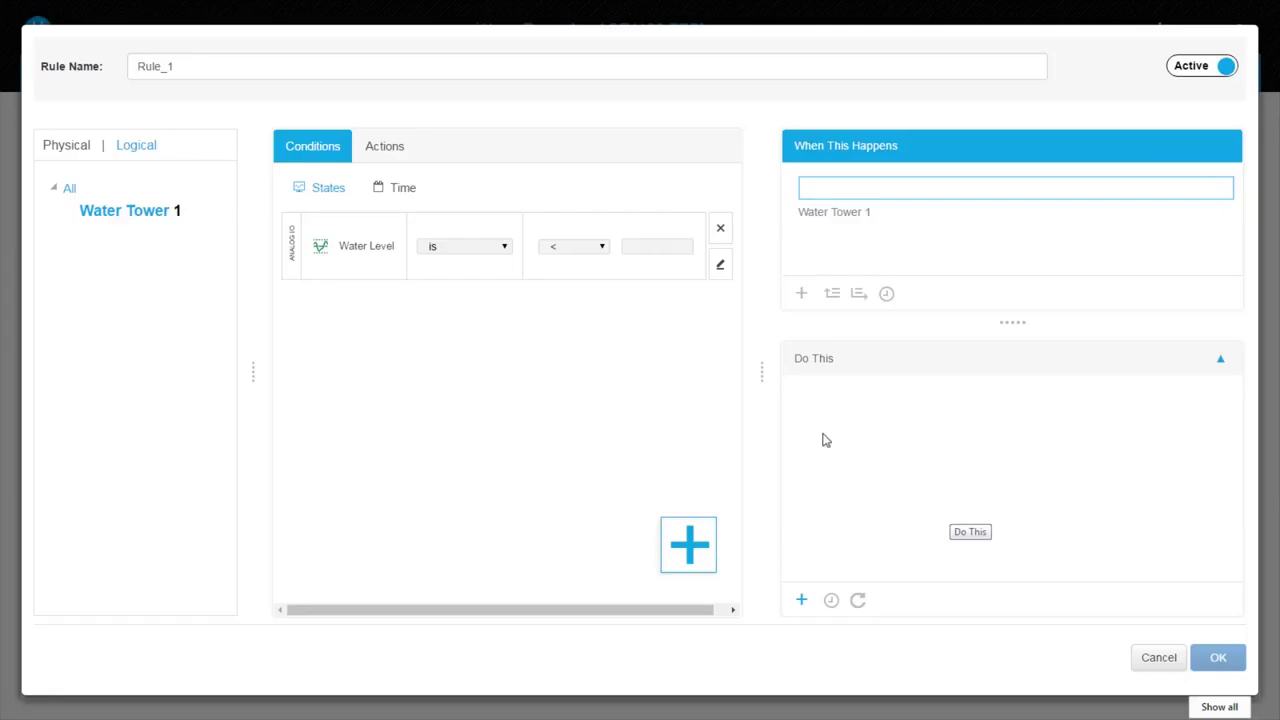
Step: Start a new Basic IO action for Water Tower 1 and choose the ON/OFF pair
left_click(381, 150)
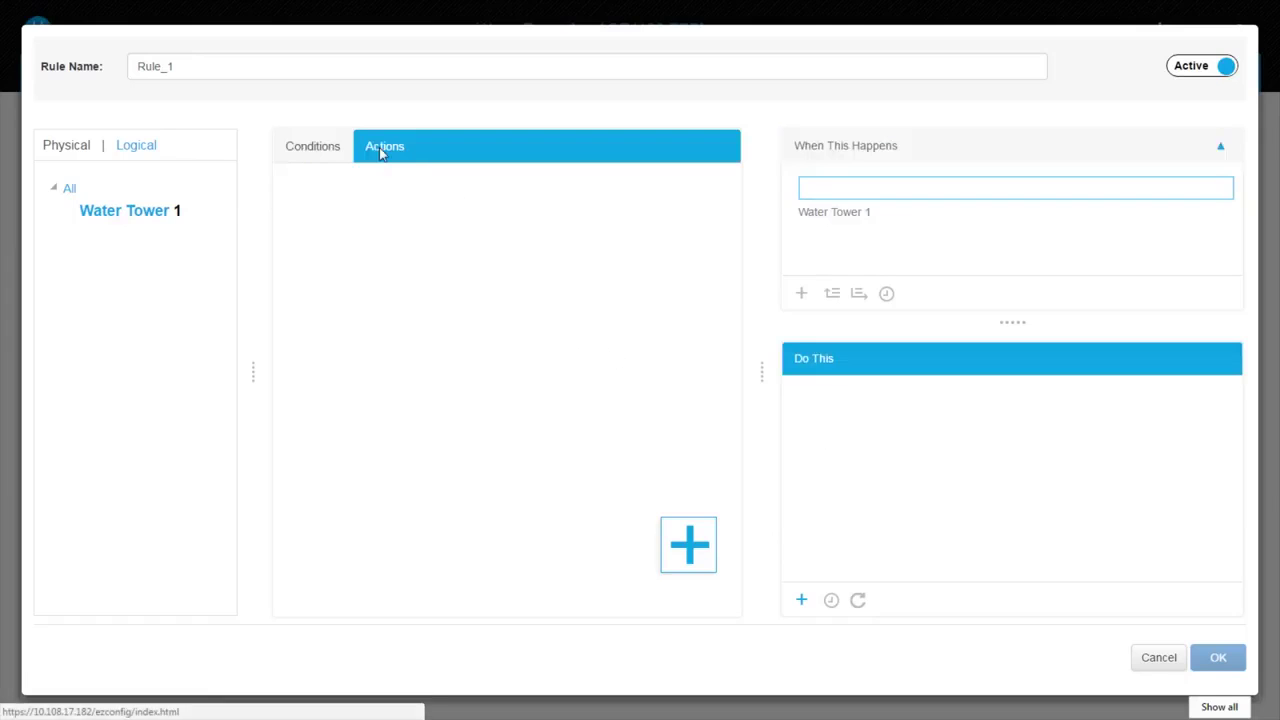
left_click(688, 548)
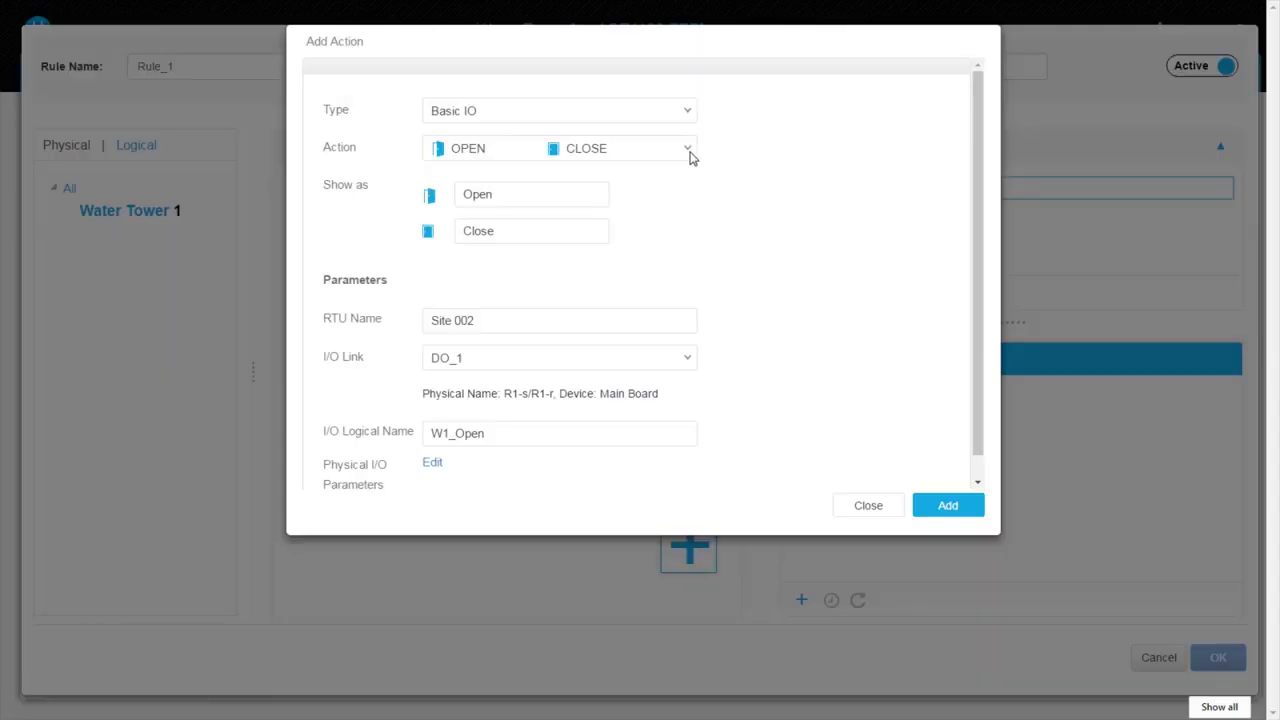
left_click(688, 150)
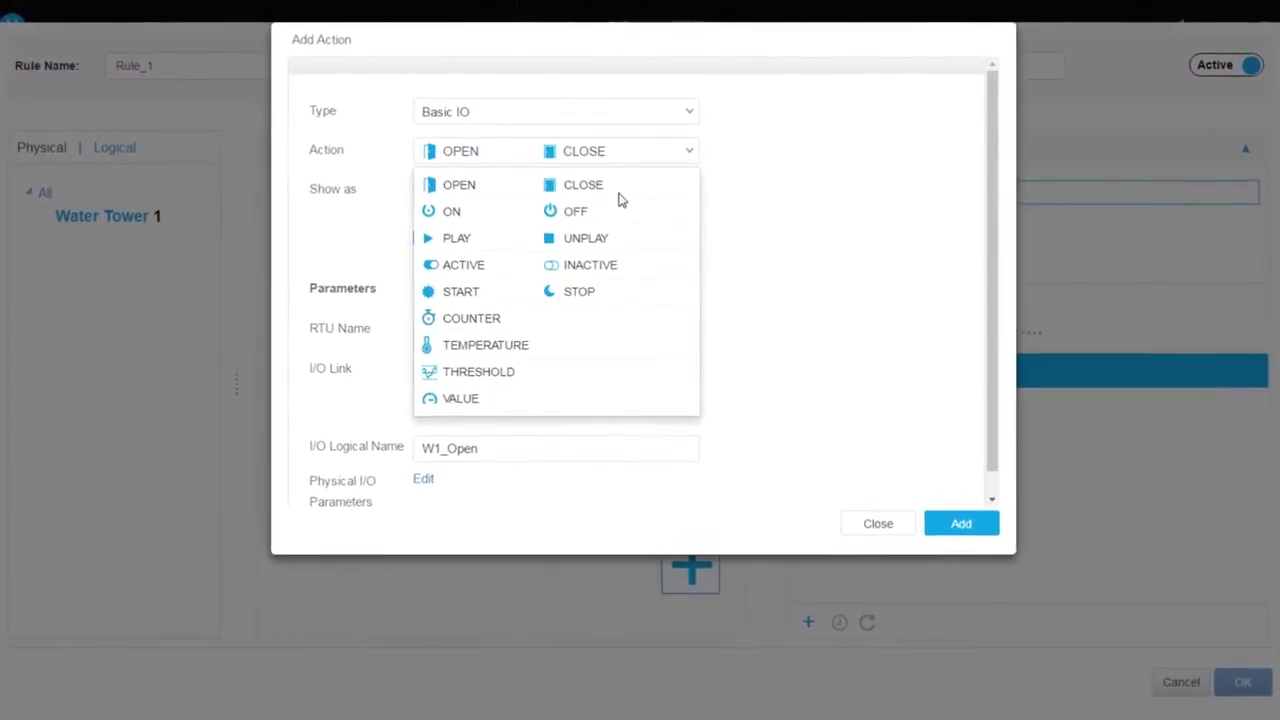
left_click(609, 219)
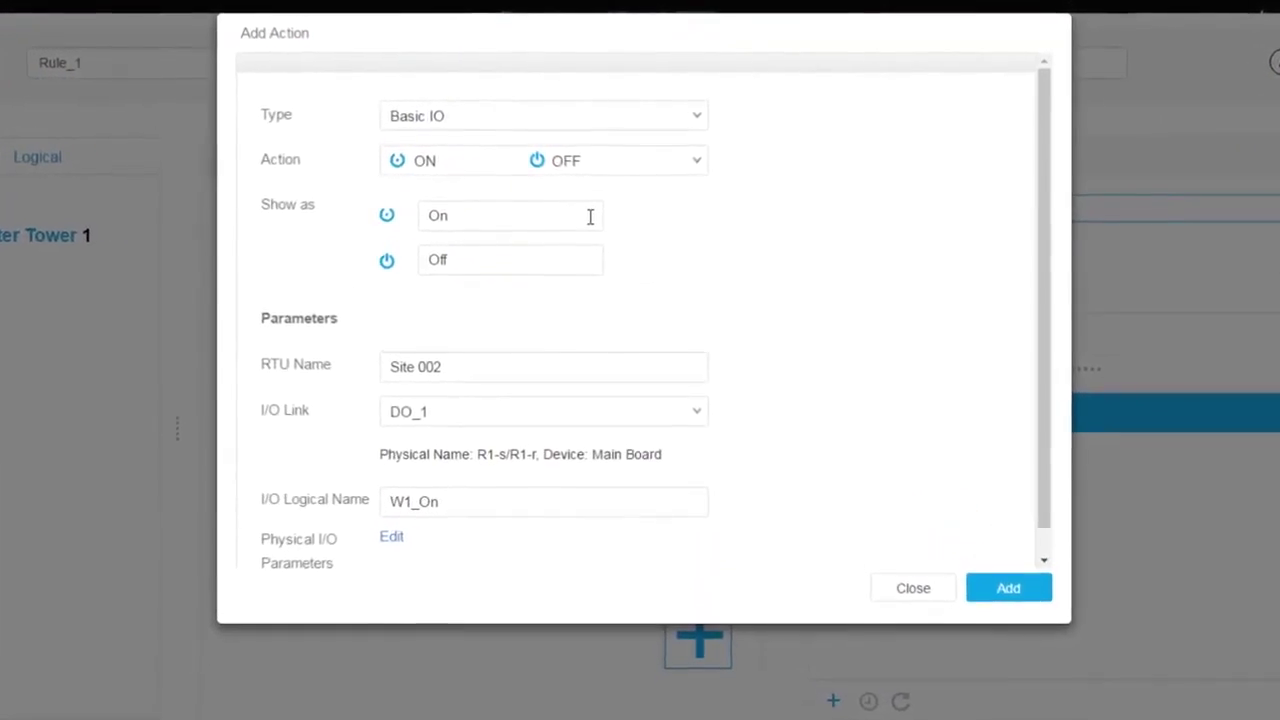
Step: Label the action's two states "Pump Switch On" and "Pump Switch Off" and add the action
double_click(594, 203)
type("Pump Sw")
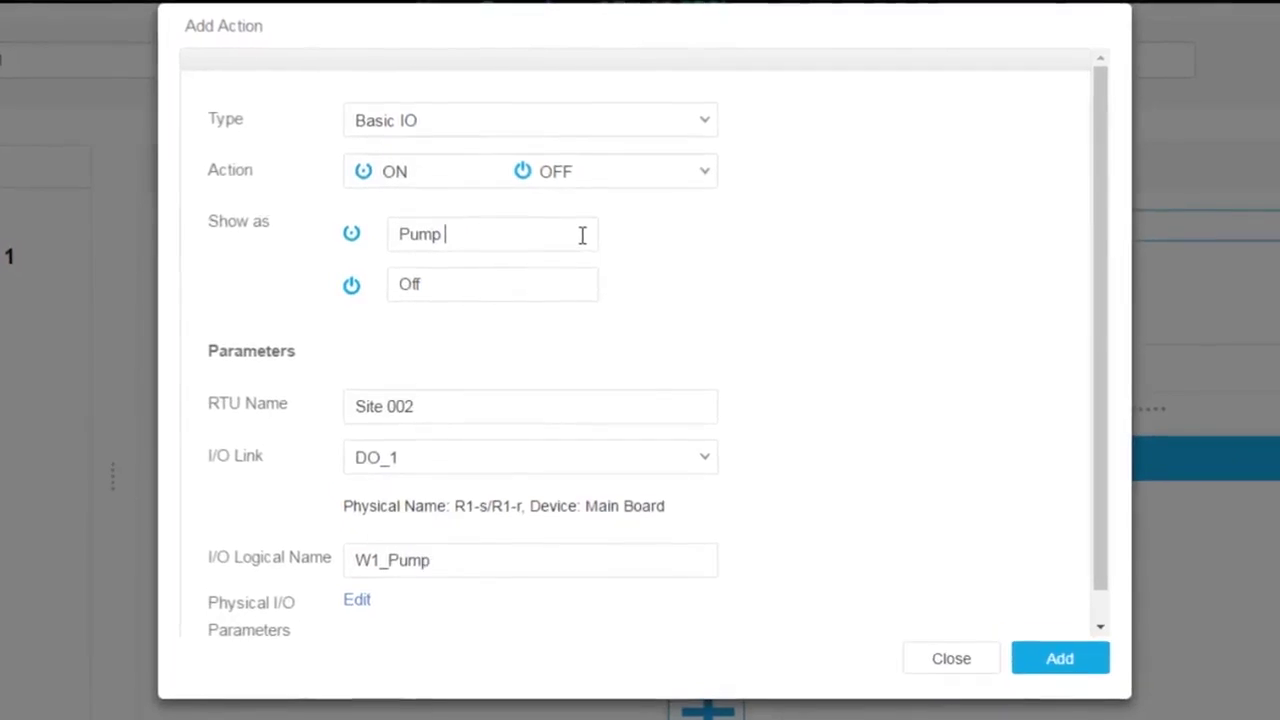
type("itch On")
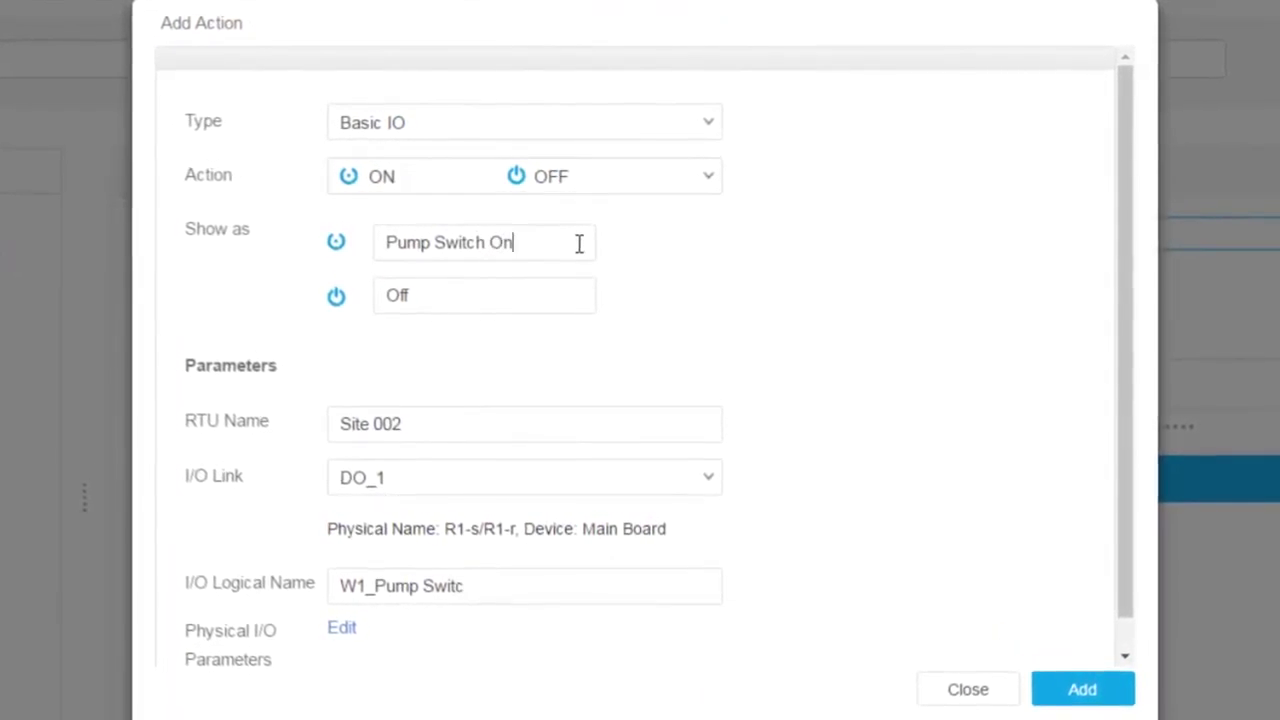
key("Tab")
type("Pump Swit")
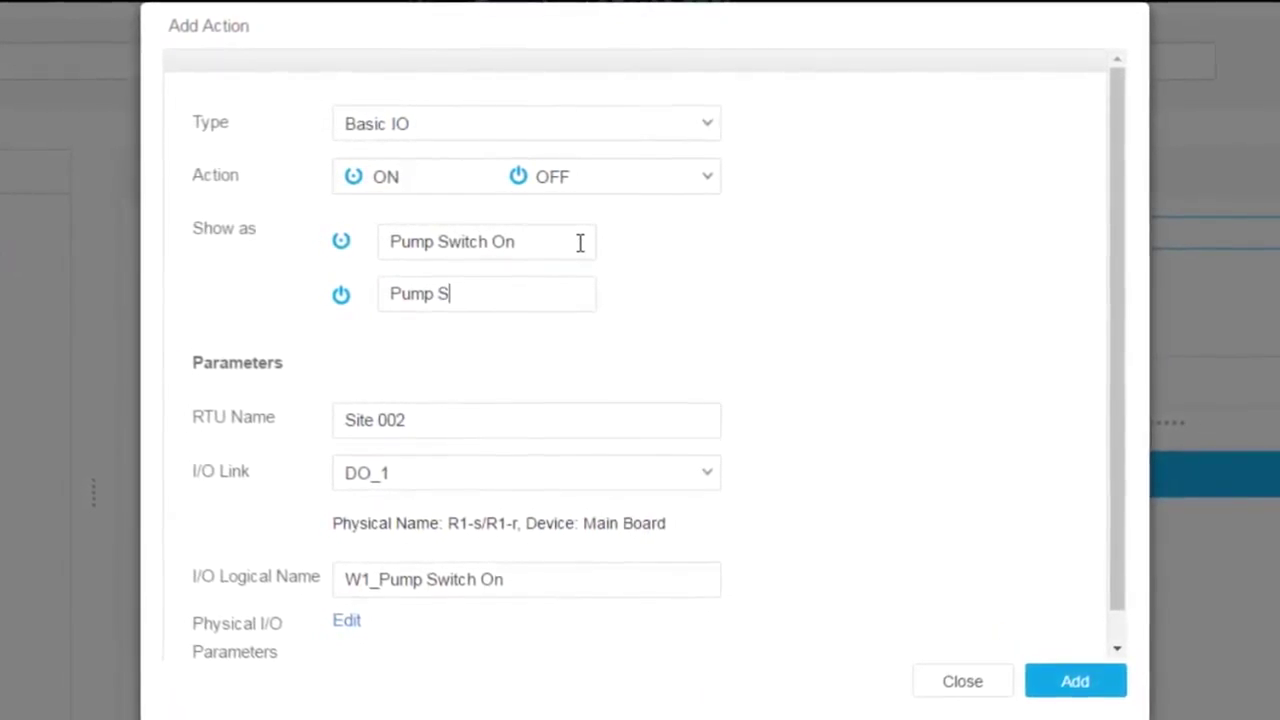
type("ch Off")
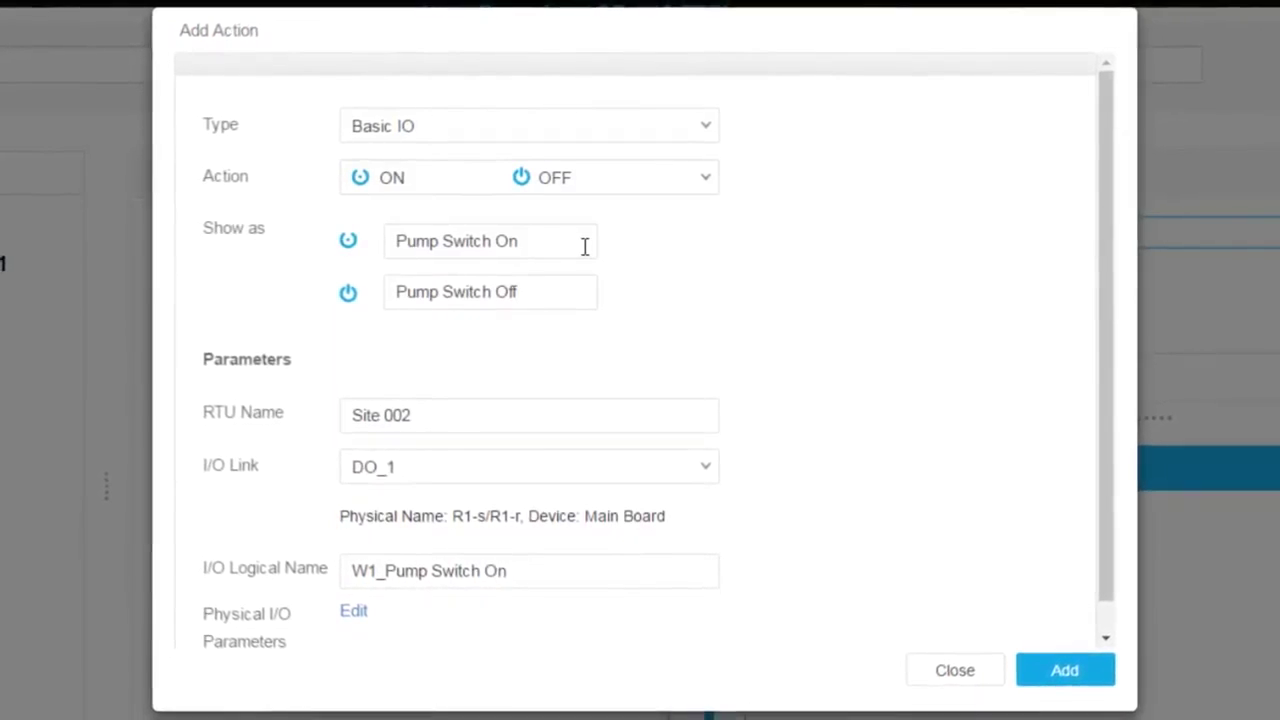
left_click(1060, 665)
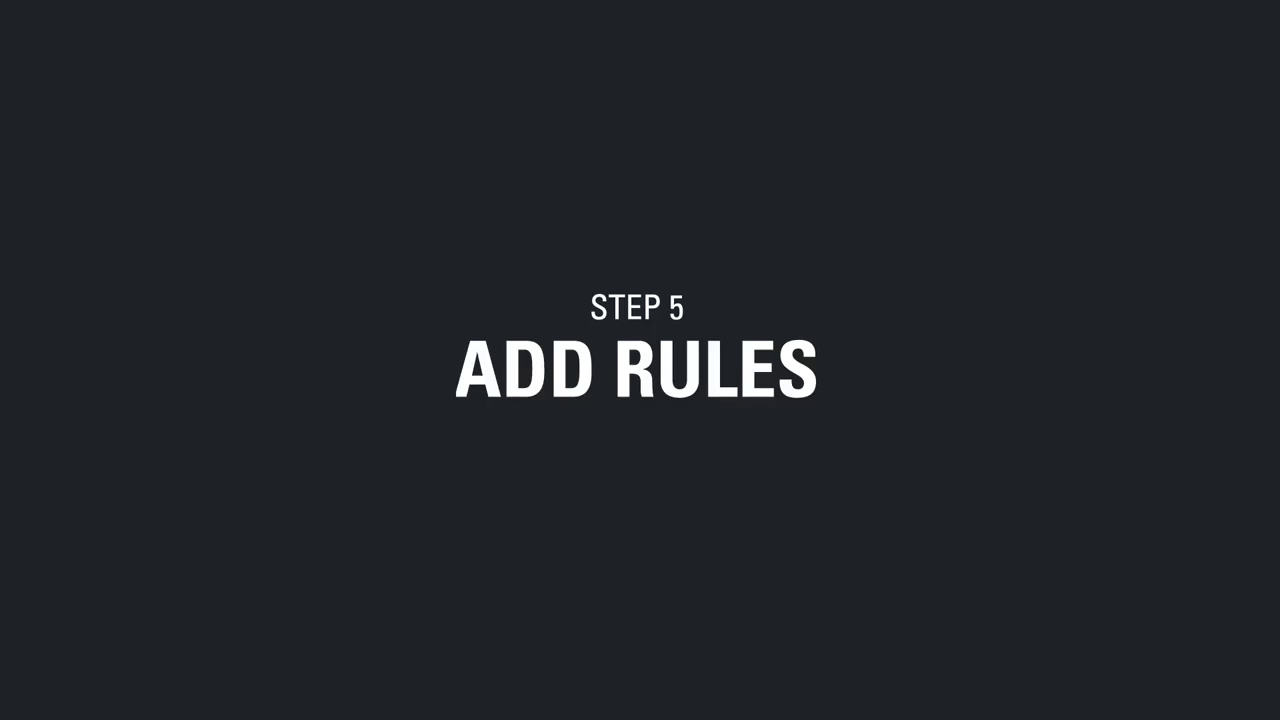
Step: Name the rule "Water Level Is Too Low" and set its condition to Water Level is < 10
left_click(259, 67)
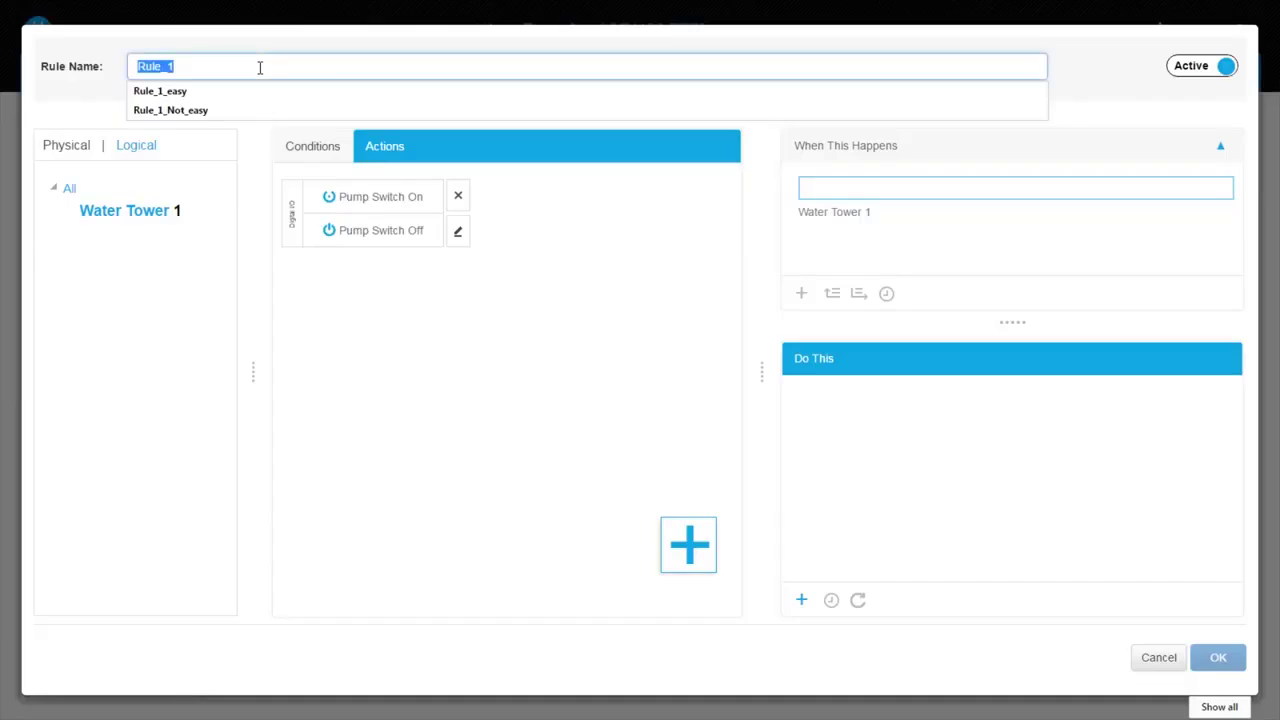
type("Water Level Is Too Low")
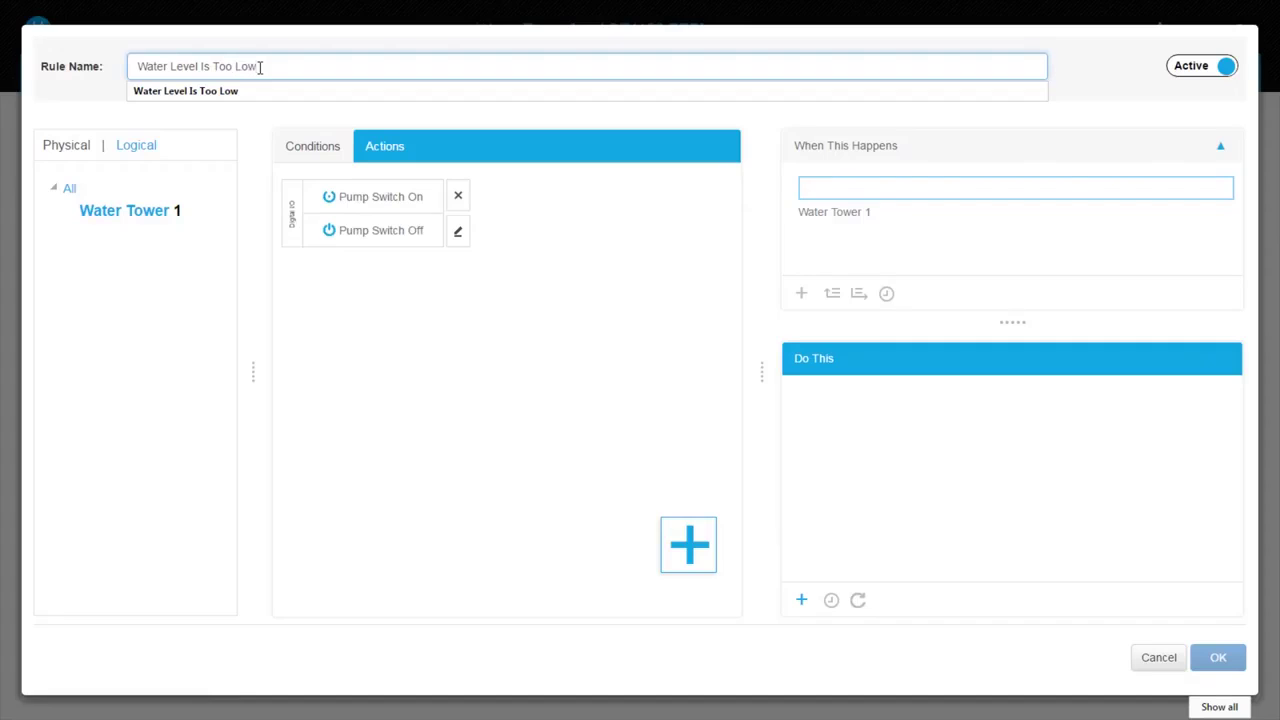
left_click(298, 147)
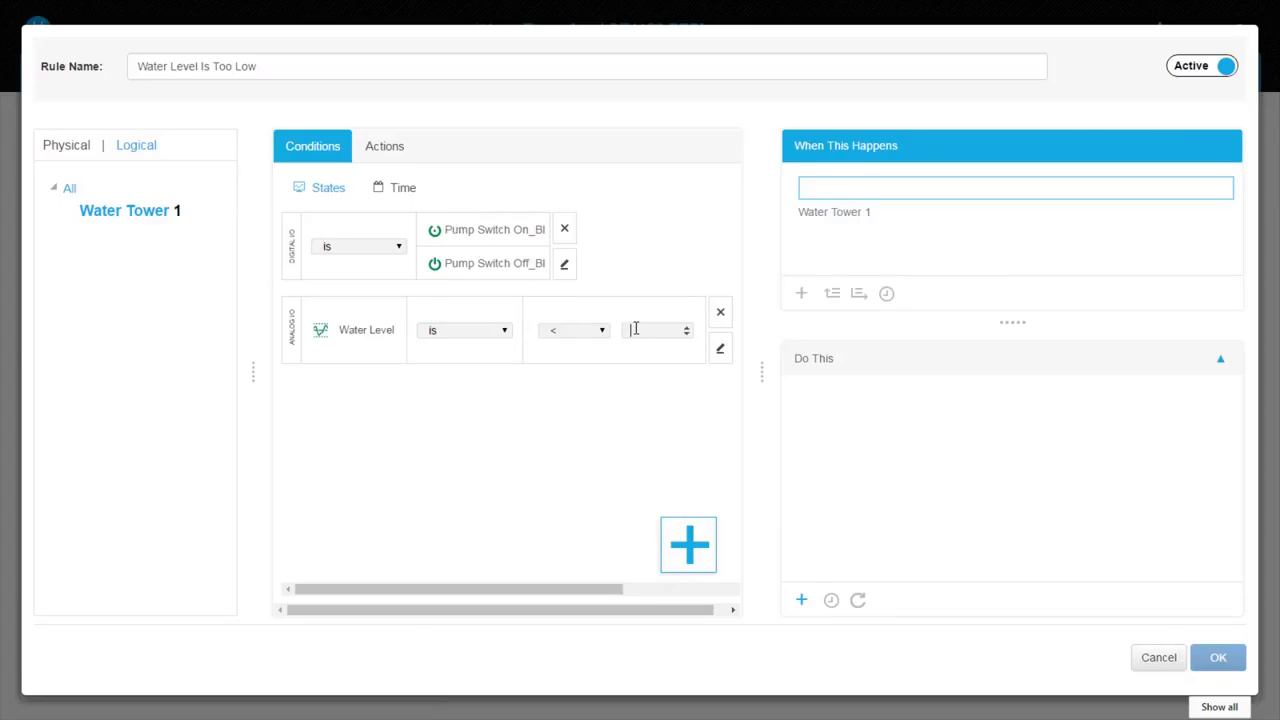
type("10")
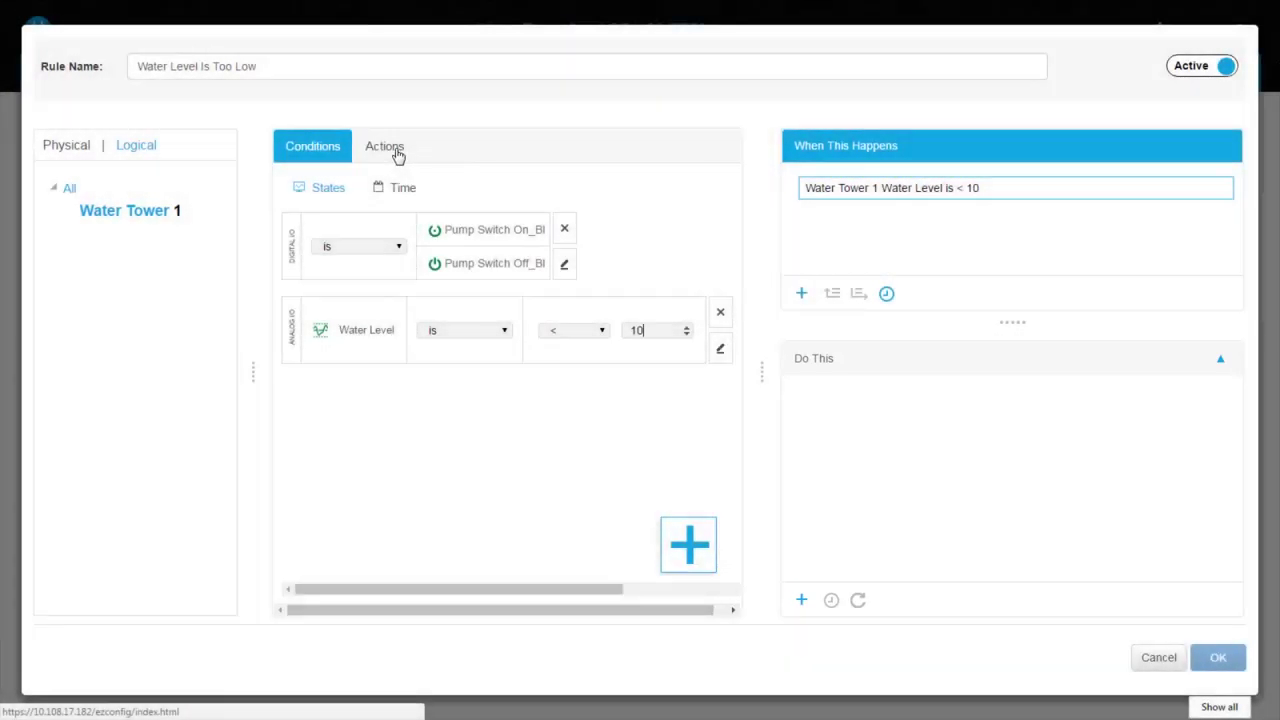
Step: Assign the Pump Switch On action for Water Tower 1 to the low-level rule and save the rule
left_click(398, 156)
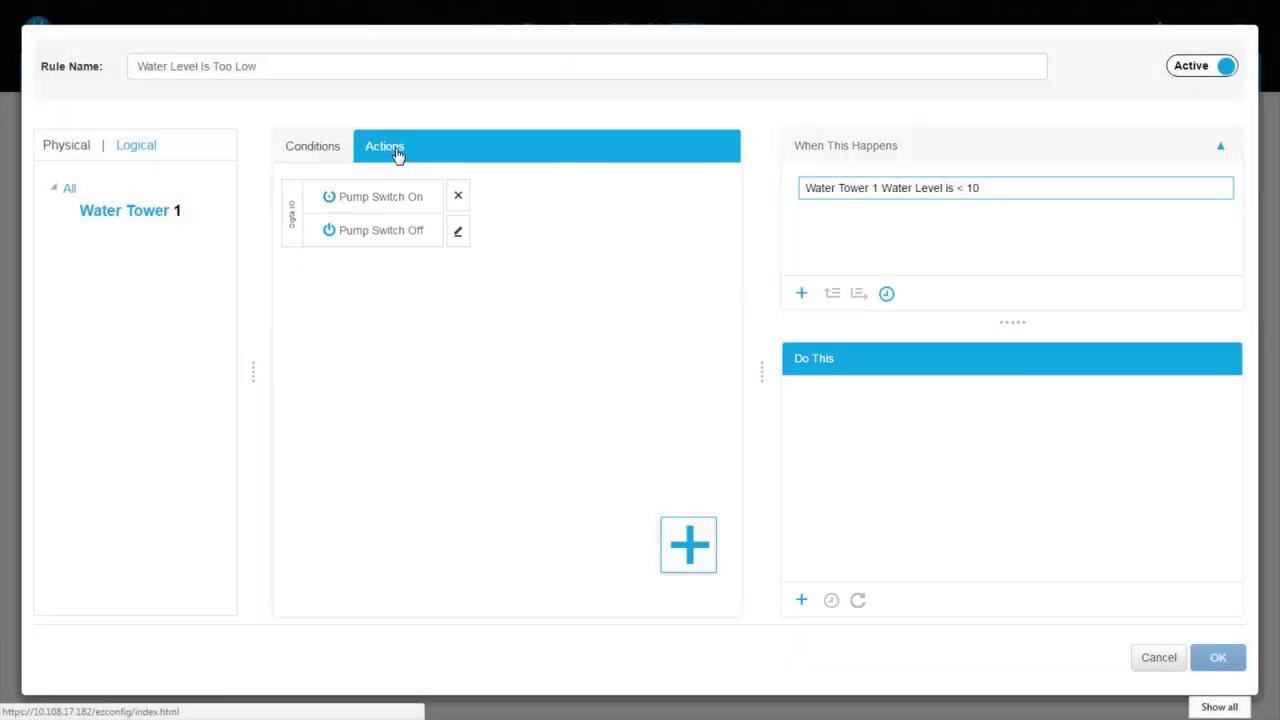
left_click(397, 200)
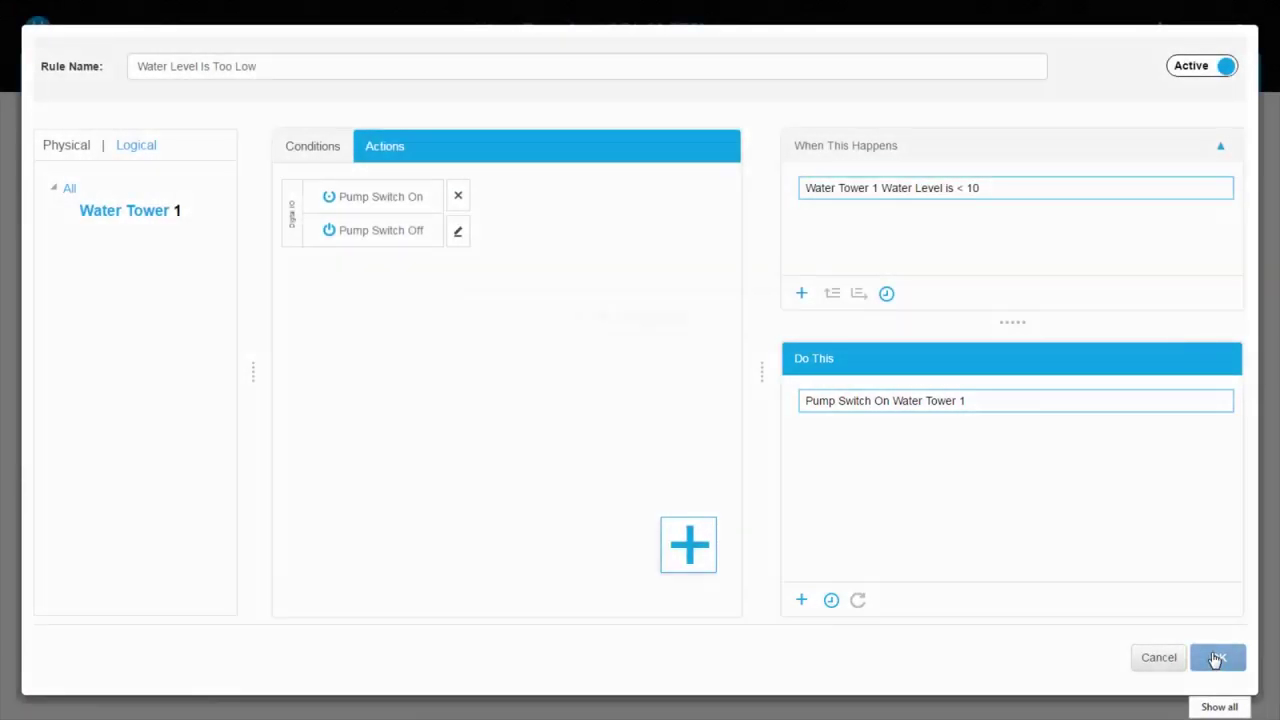
left_click(1216, 659)
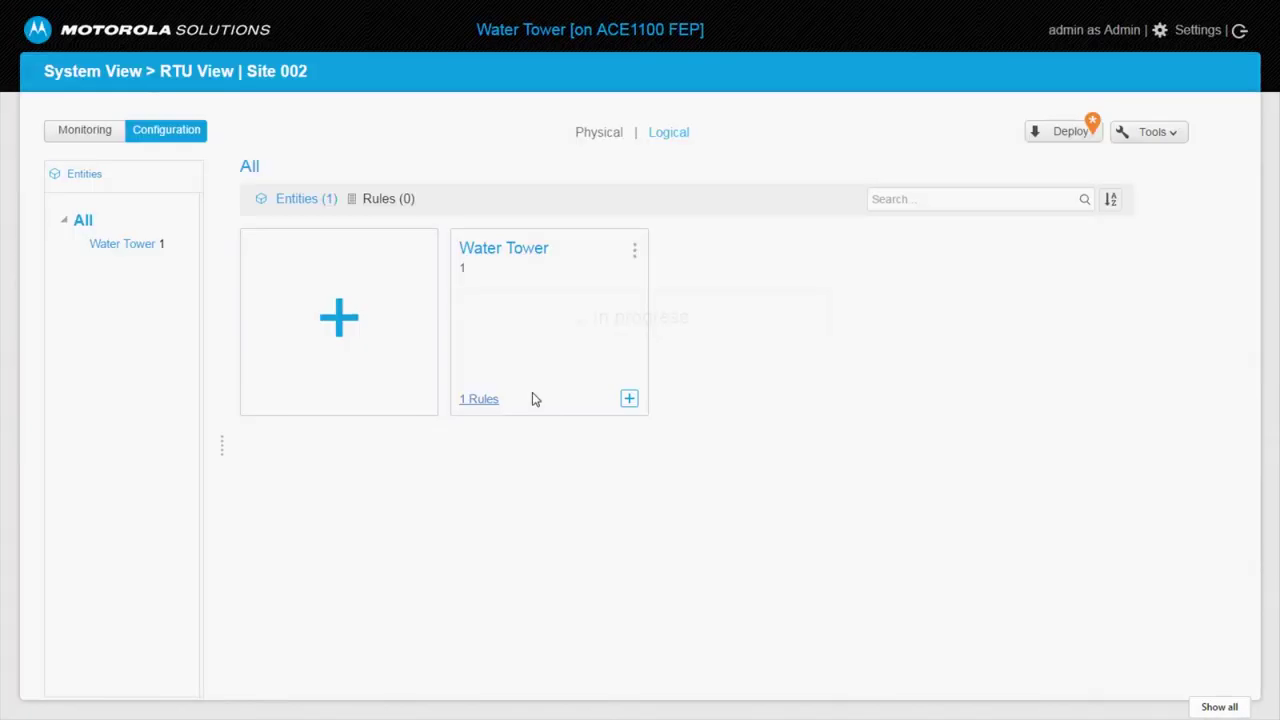
Step: Review the details of the "Water Level Is Too Low" rule in Water Tower 1's rule list
left_click(145, 252)
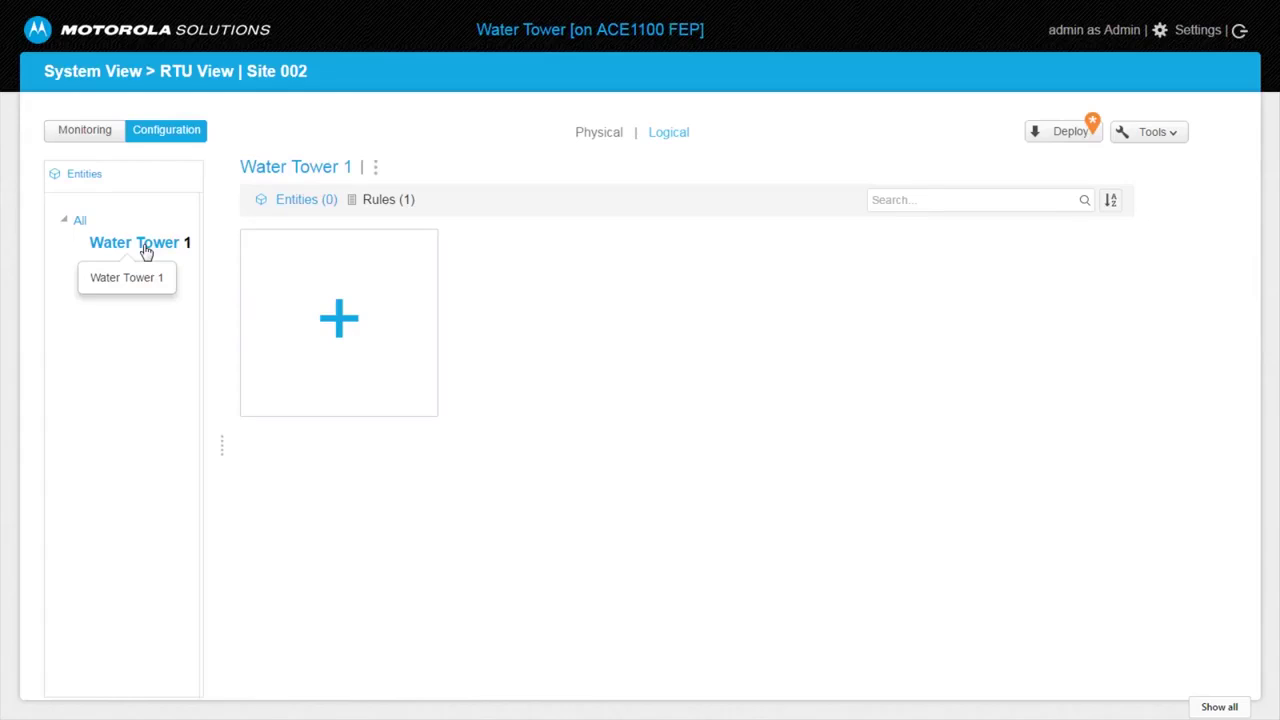
left_click(390, 204)
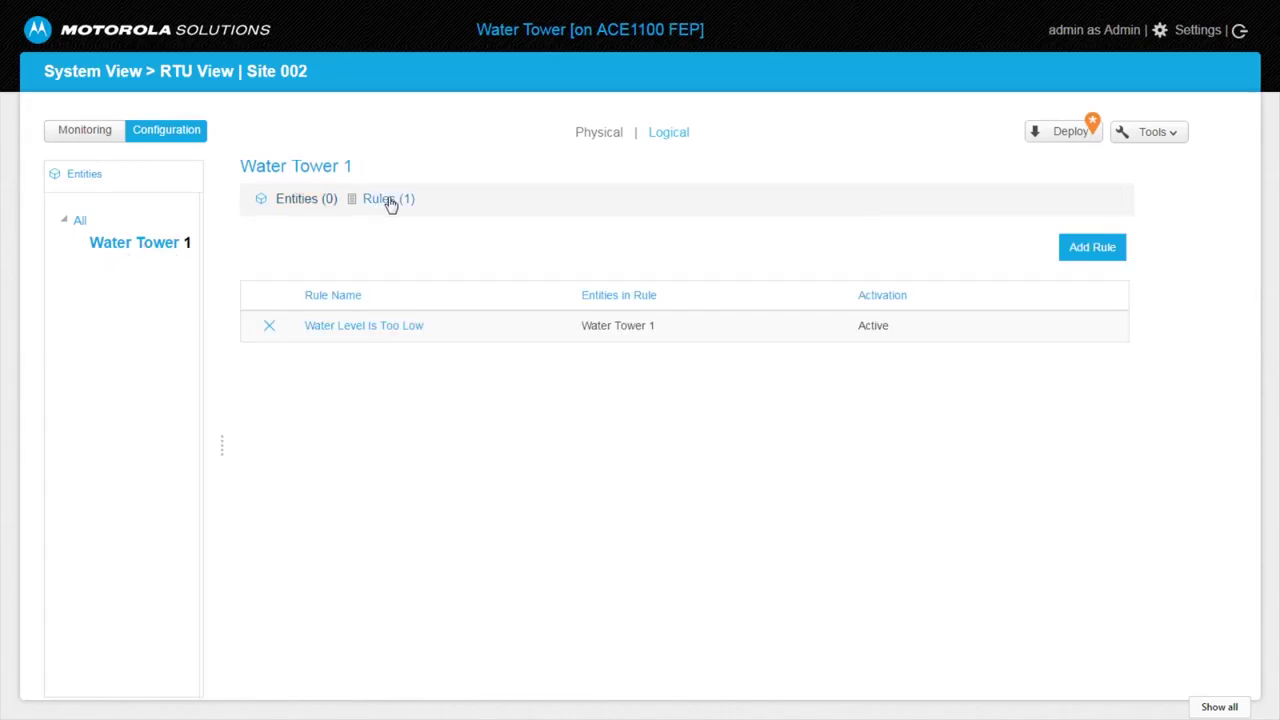
left_click(386, 326)
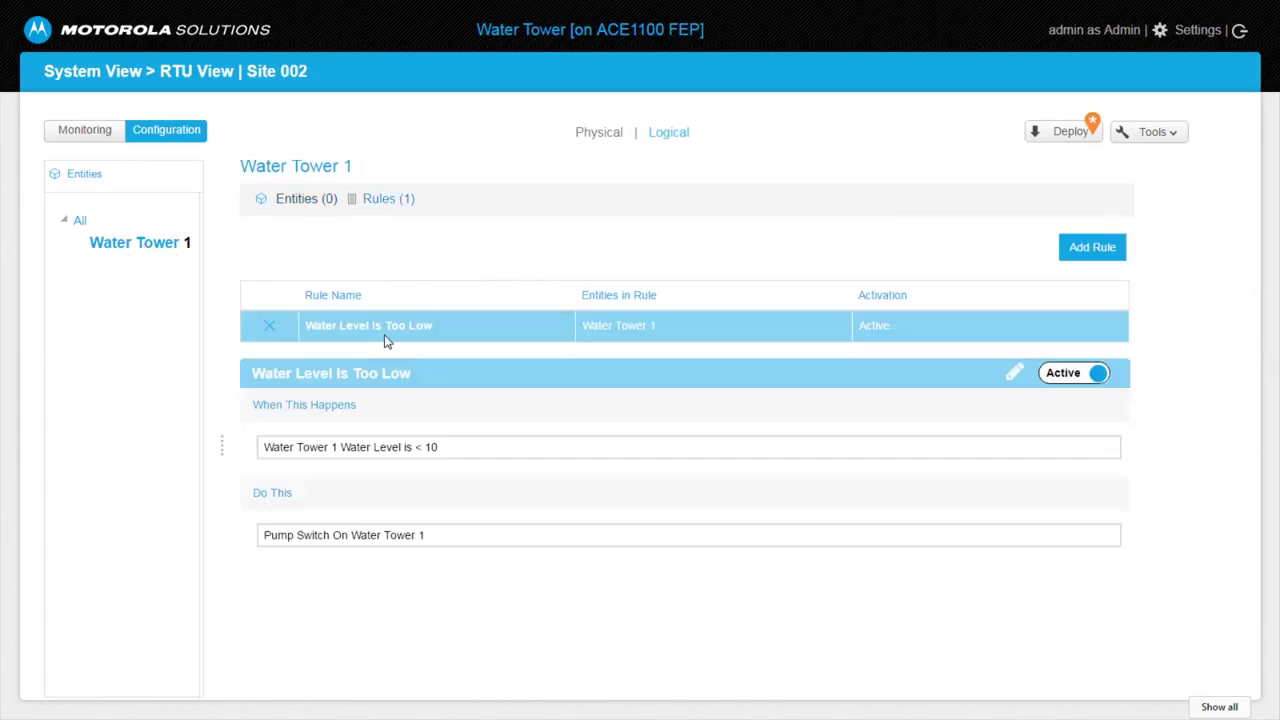
Step: Add a new rule named "Stop Pump To Avoid Spill" with the condition Water Level is >= 100
left_click(1091, 247)
type("Stop Pump To Avoid Spill")
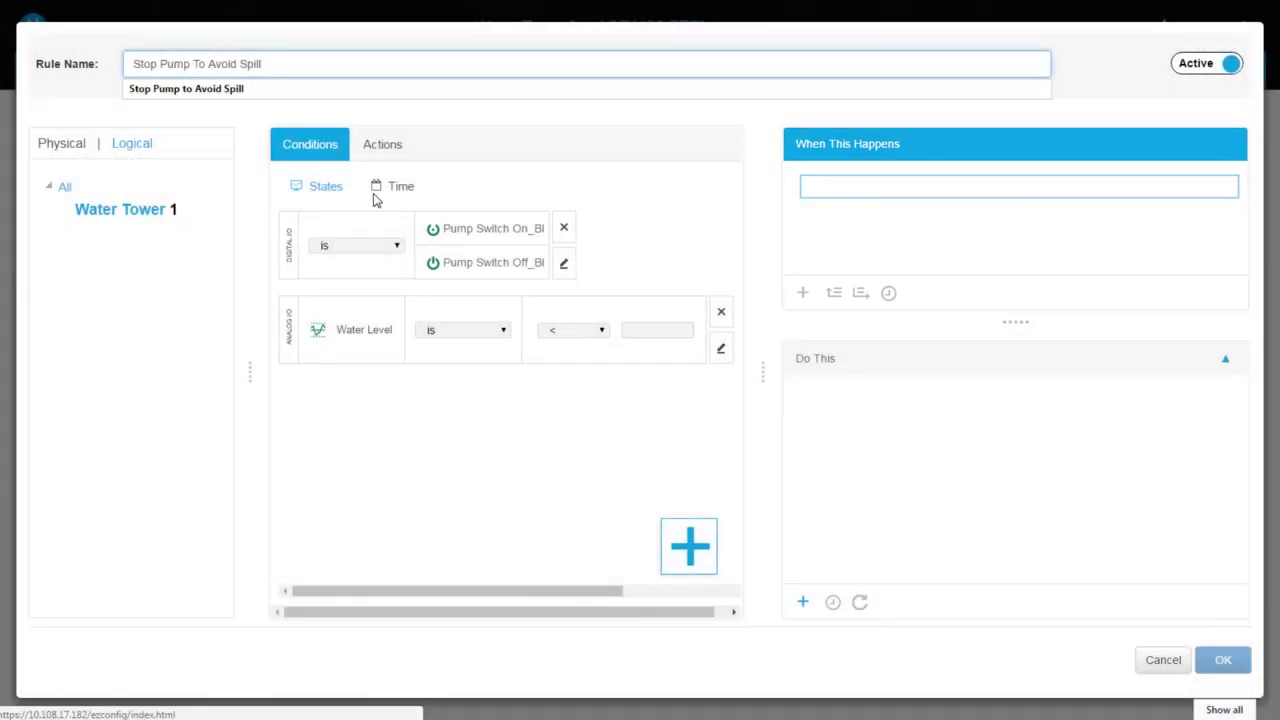
left_click(601, 330)
left_click(576, 391)
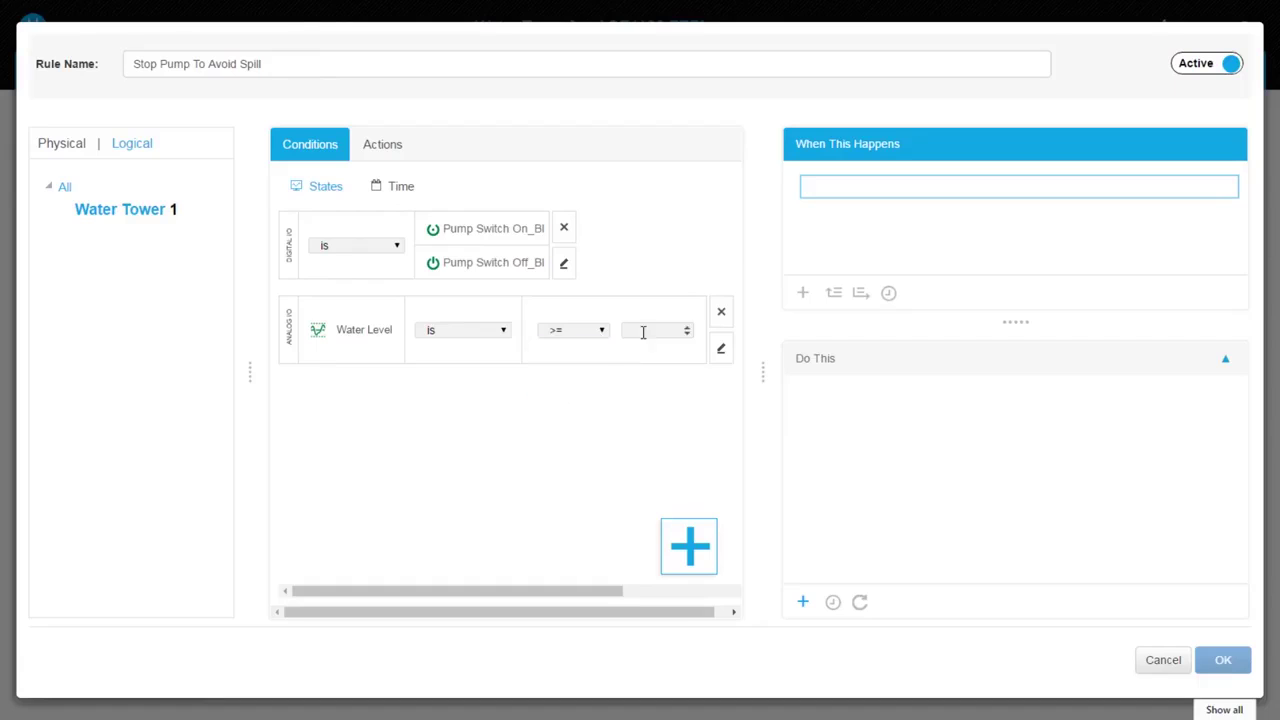
type("100")
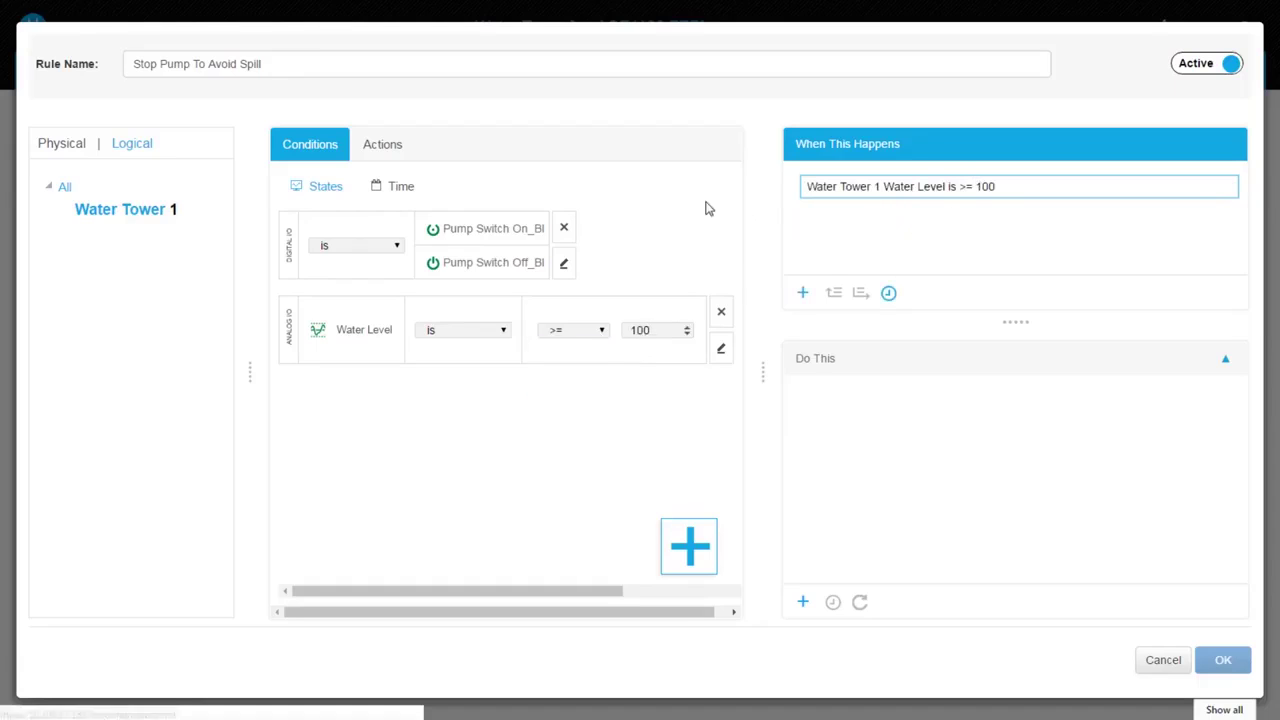
Step: Assign the Pump Switch Off action for Water Tower 1 to the spill-prevention rule
left_click(386, 147)
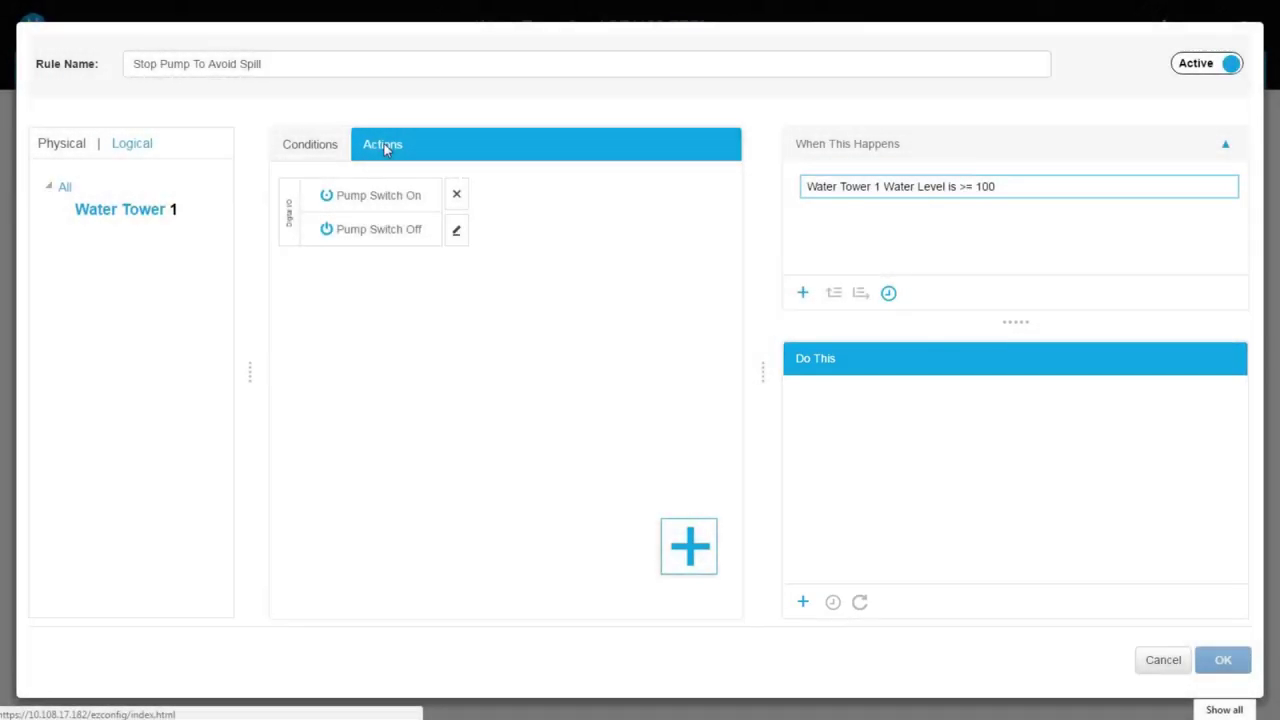
left_click(380, 230)
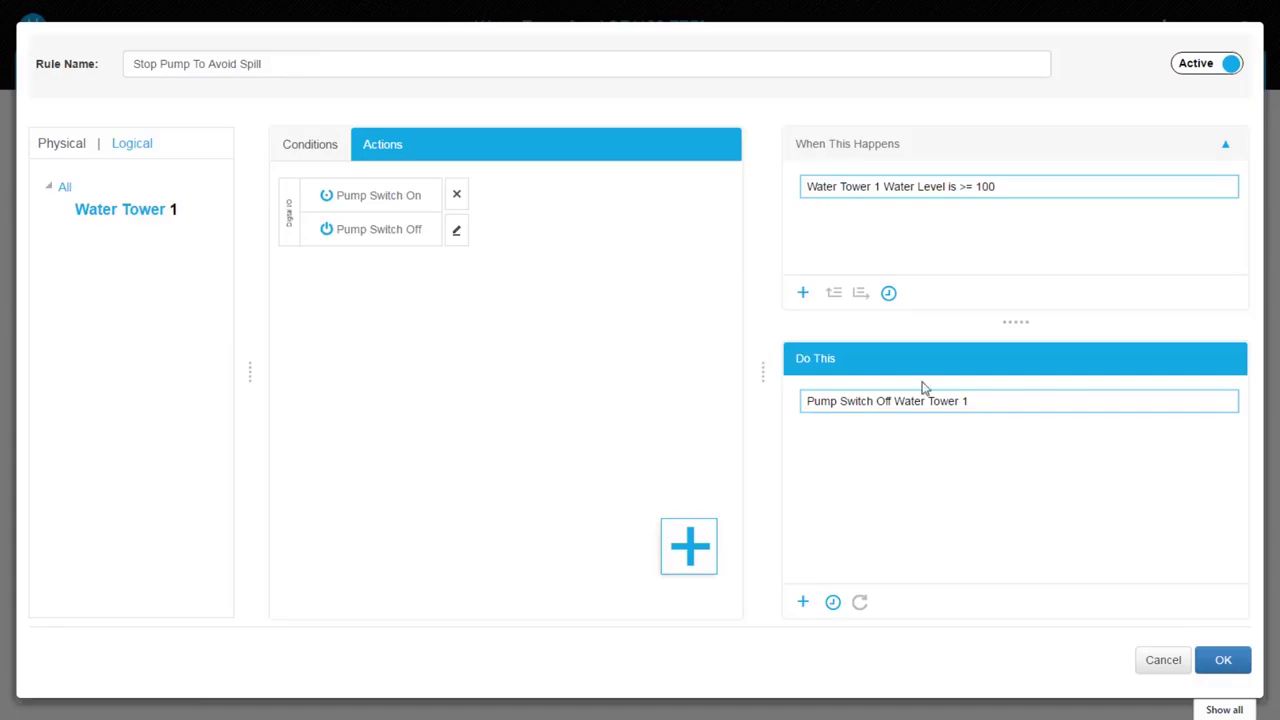